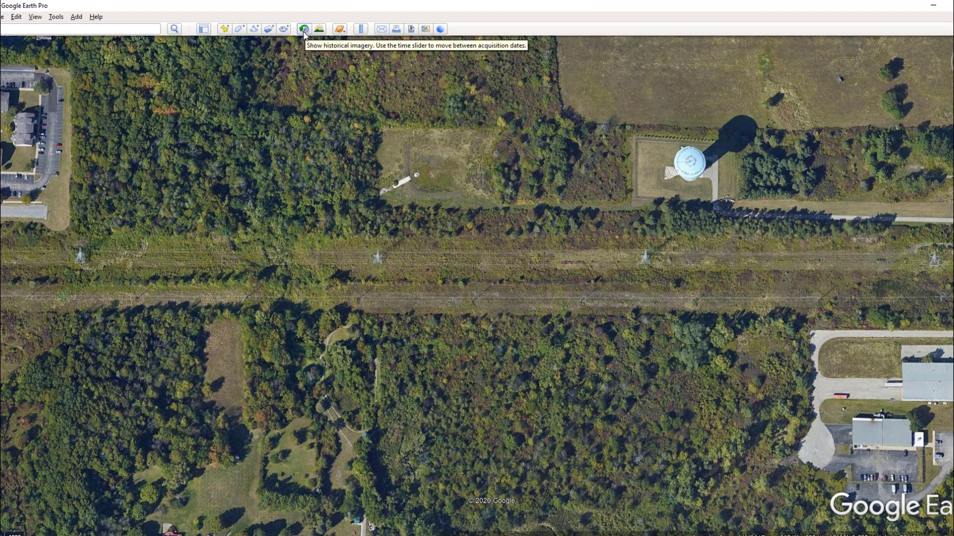
Step: Turn on historical imagery and go back through the acquisition dates to the 4/14/2016 image
click(305, 29)
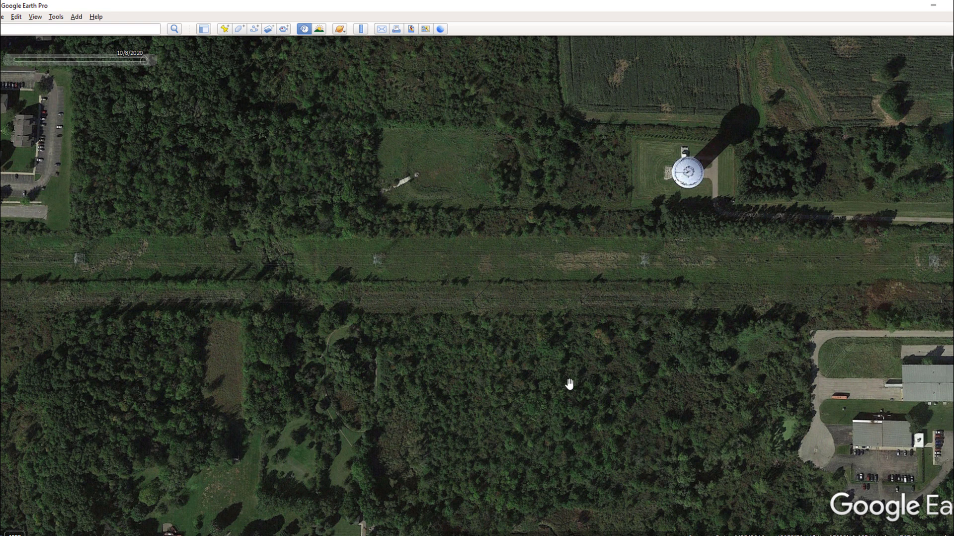
click(9, 60)
mouse_move(67, 64)
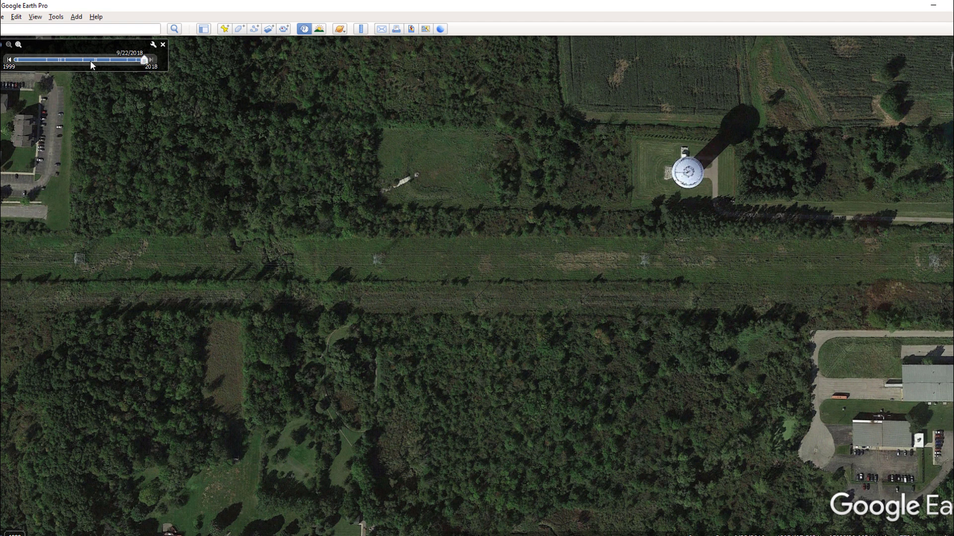
click(10, 62)
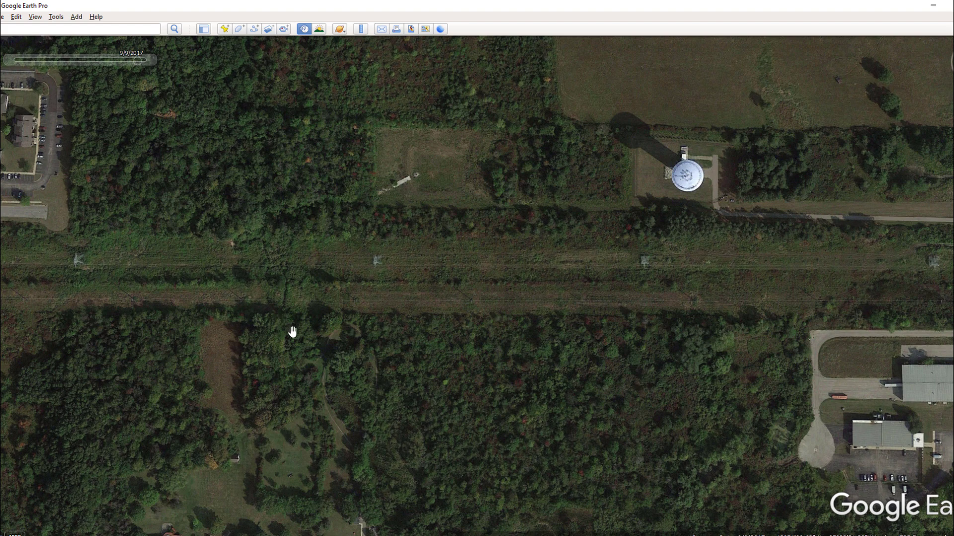
click(10, 60)
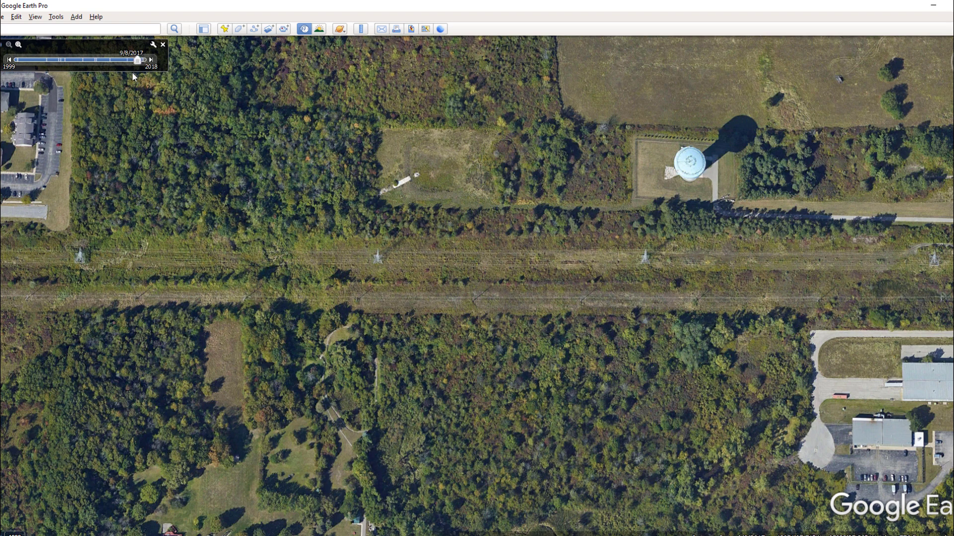
click(11, 62)
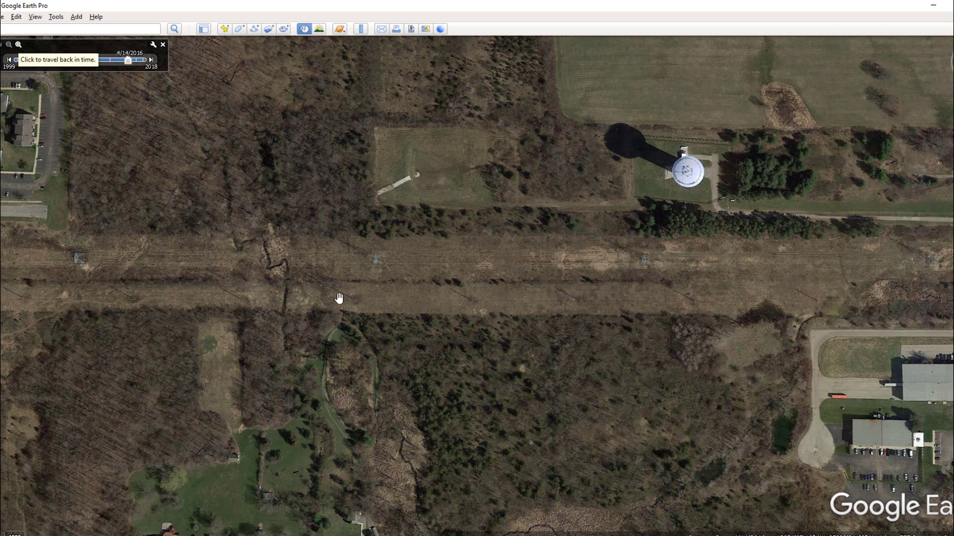
Step: Go back through the older imagery date by date, from 8/22/2013 to the earliest 1999 image, to compare the land cover
click(10, 62)
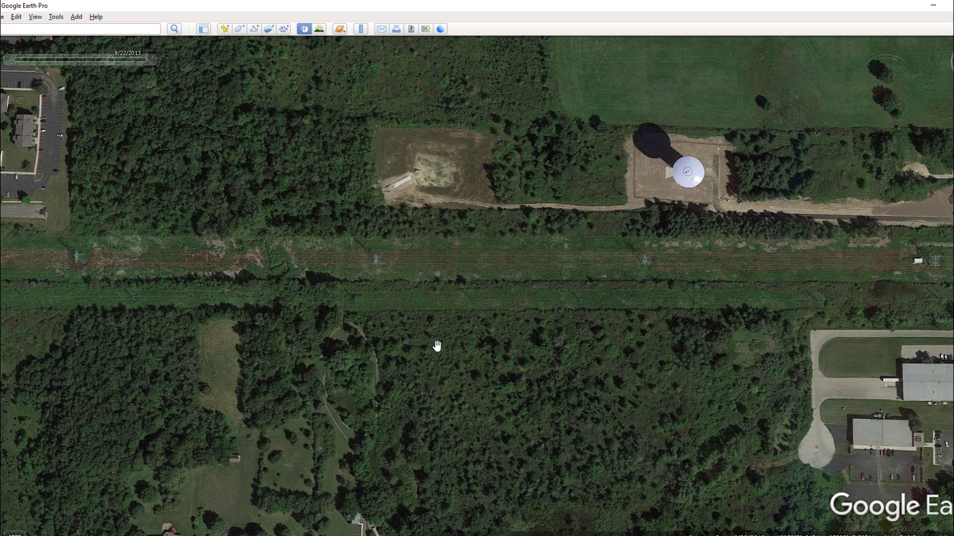
click(10, 60)
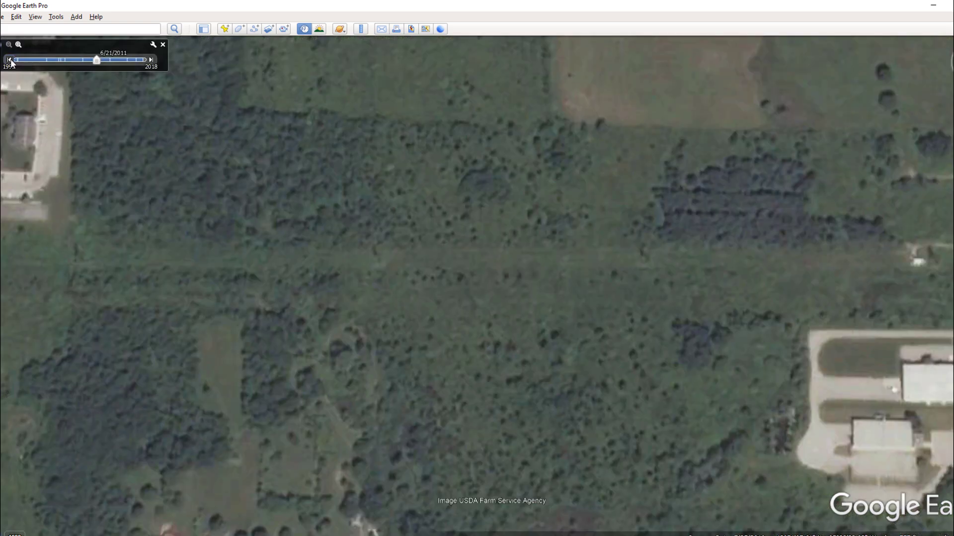
click(10, 61)
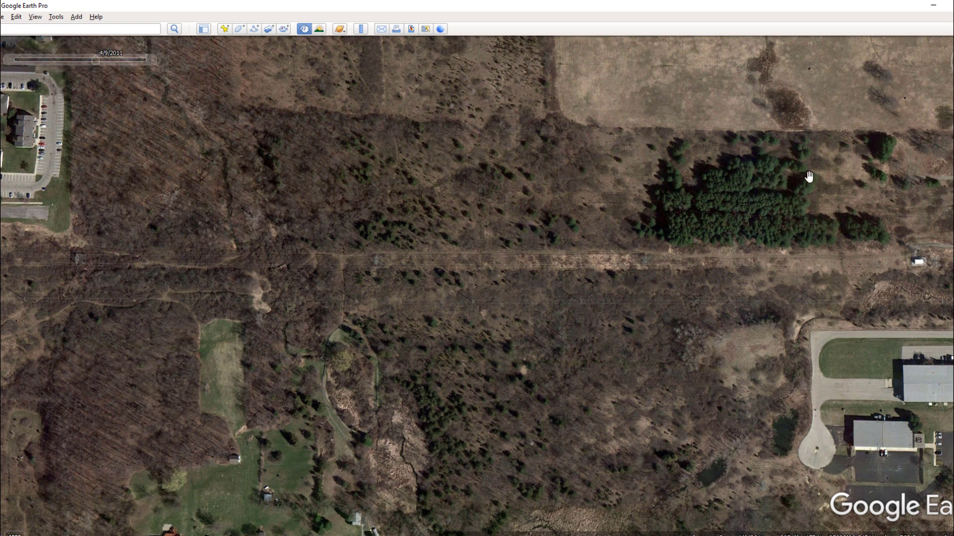
click(9, 60)
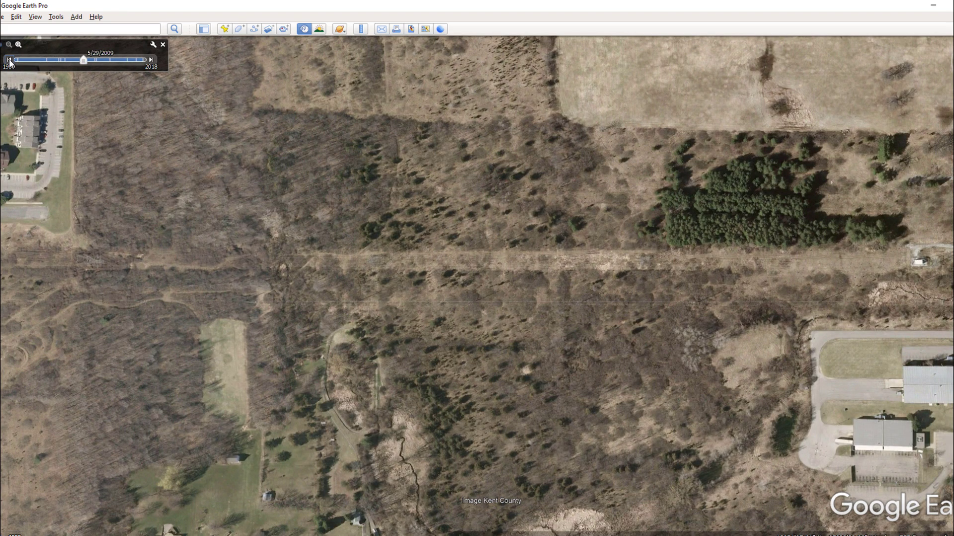
click(9, 60)
click(9, 60)
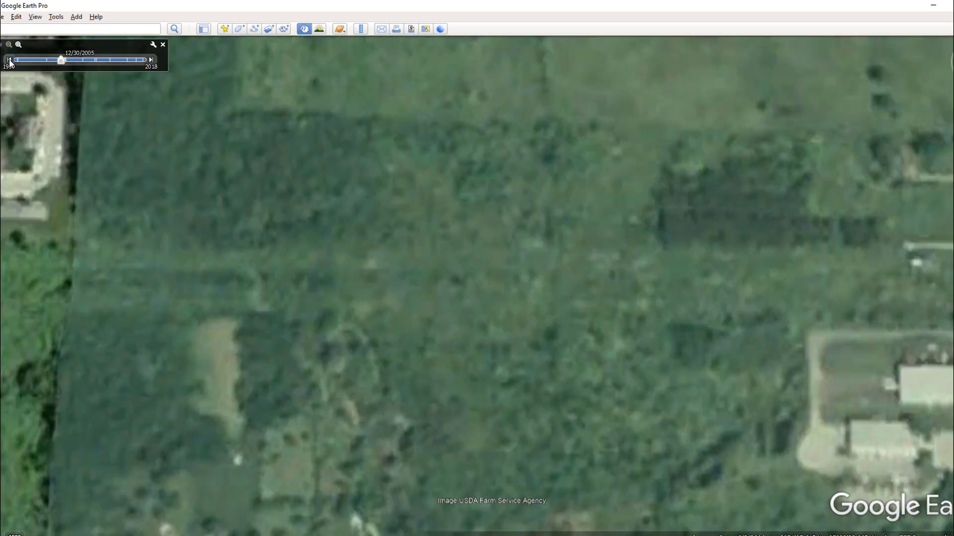
click(9, 60)
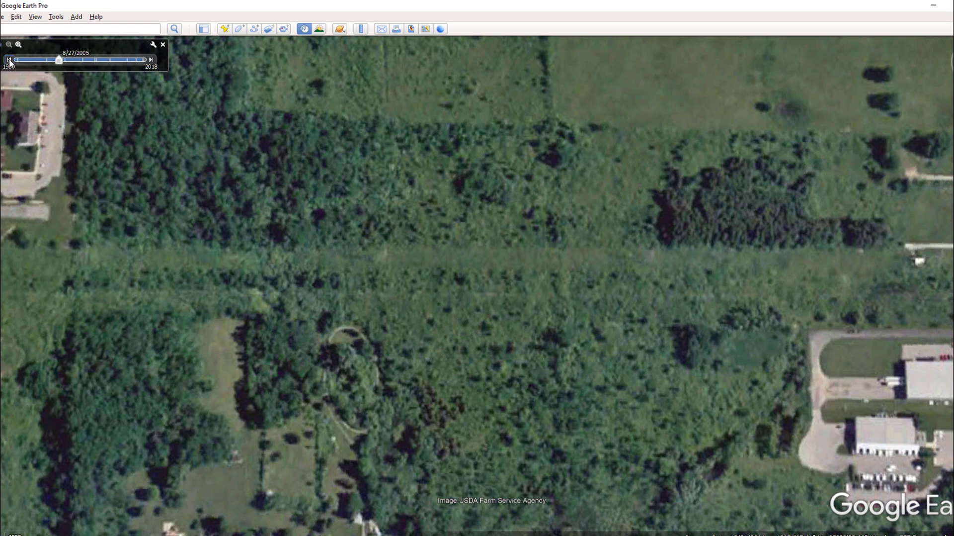
click(9, 60)
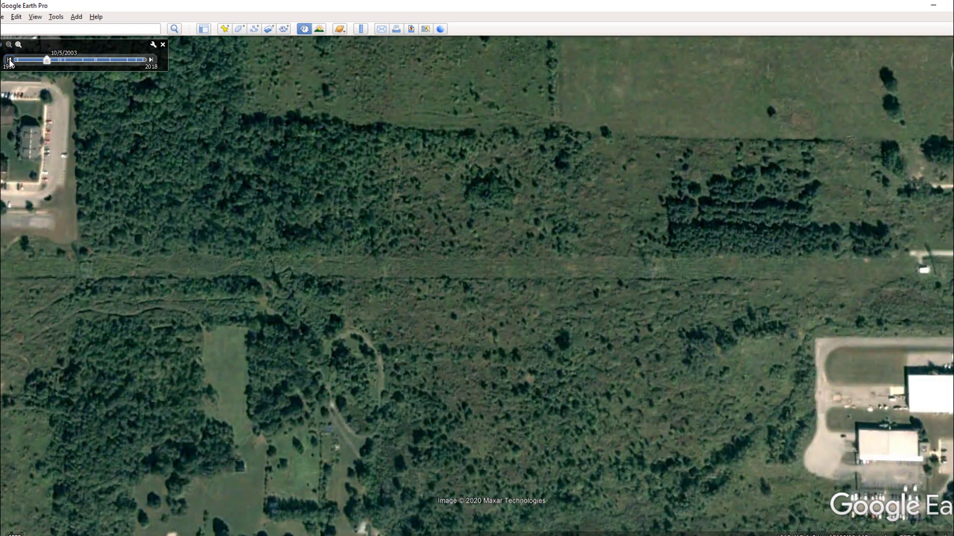
click(9, 60)
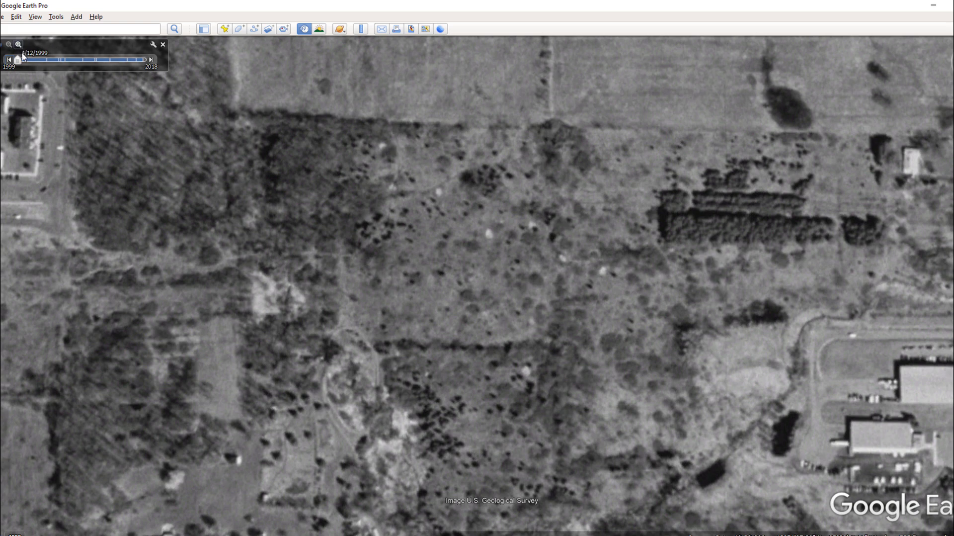
Step: Return the historical imagery date to 4/14/2016
drag(17, 60, 23, 60)
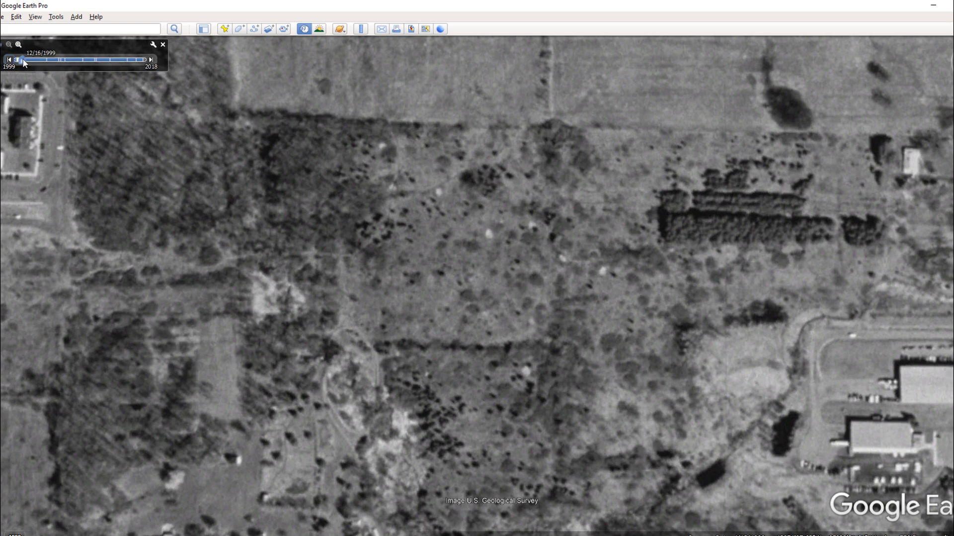
drag(112, 66, 132, 66)
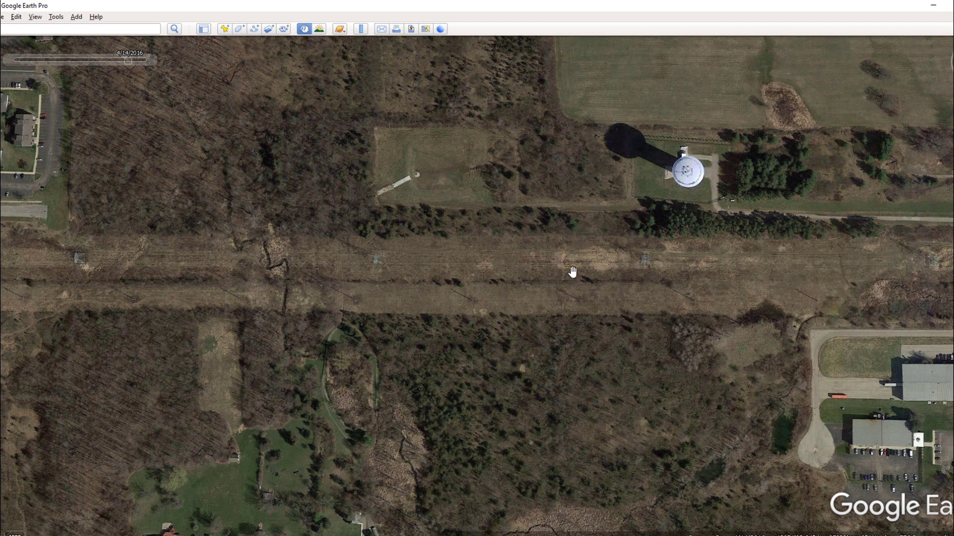
mouse_move(128, 60)
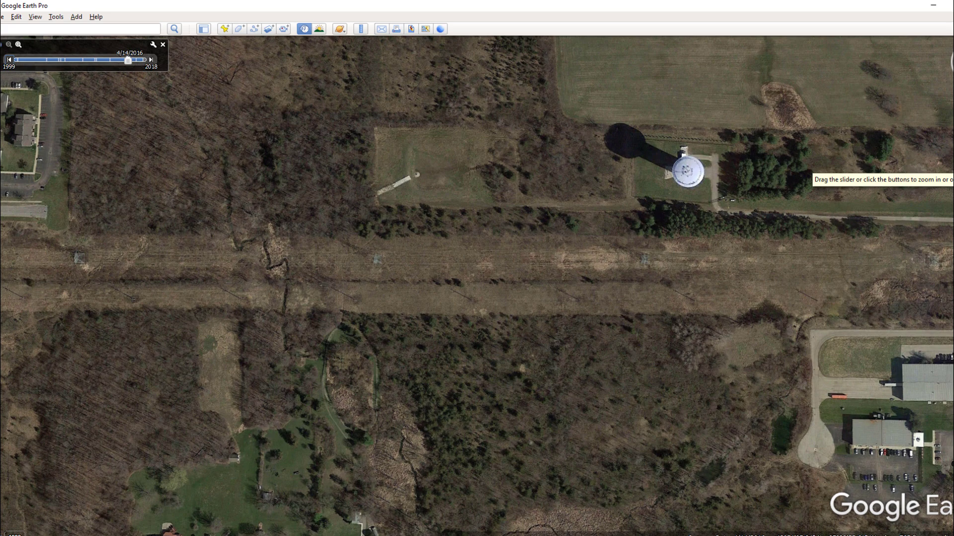
Step: Examine the power line corridor close up, including the trails across it and the tree edges on both sides
drag(950, 169, 951, 165)
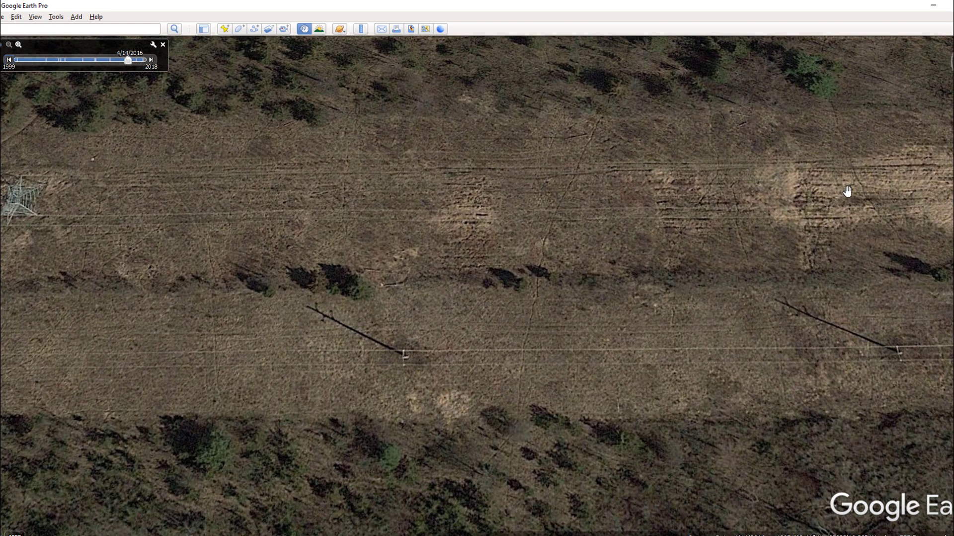
drag(848, 192, 682, 273)
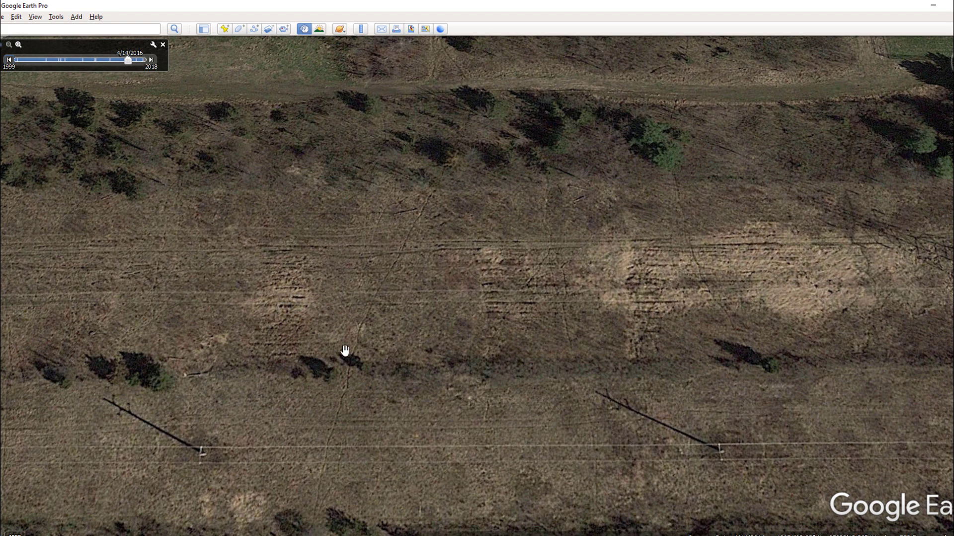
drag(676, 368, 377, 391)
drag(639, 389, 436, 386)
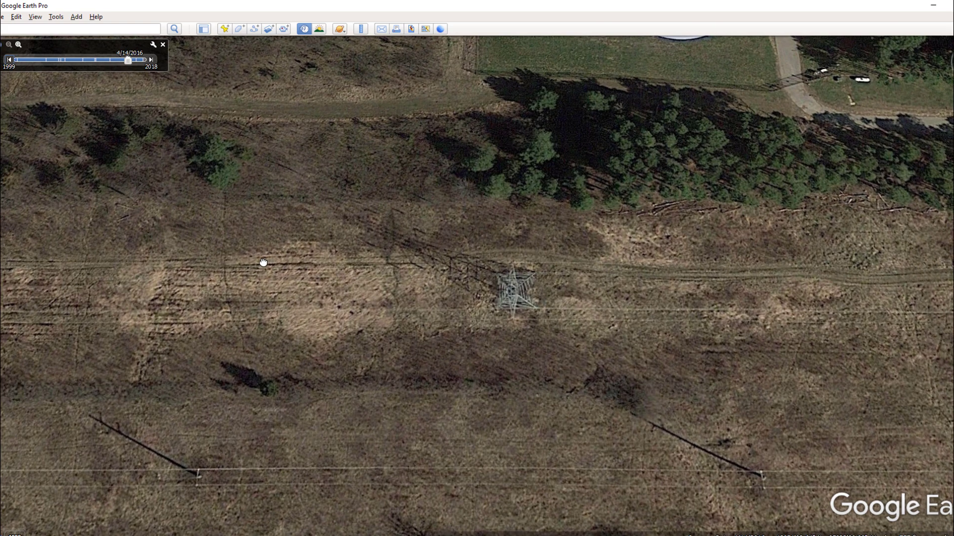
drag(262, 262, 485, 377)
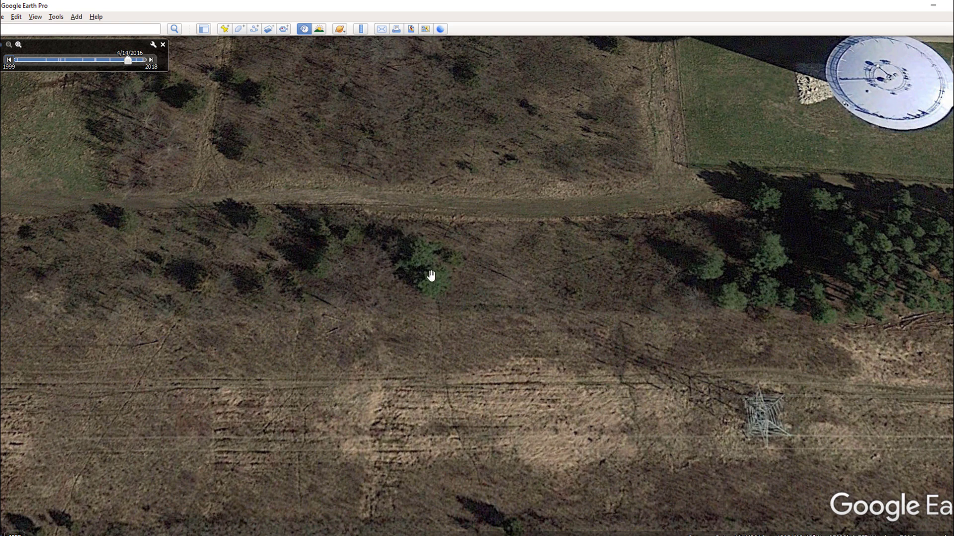
drag(454, 416, 426, 238)
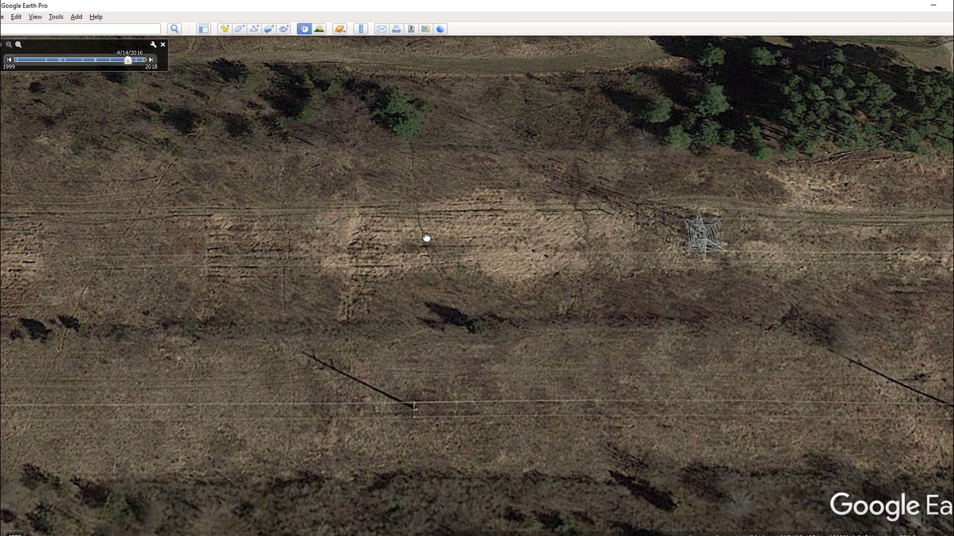
drag(527, 435, 451, 221)
drag(545, 391, 550, 287)
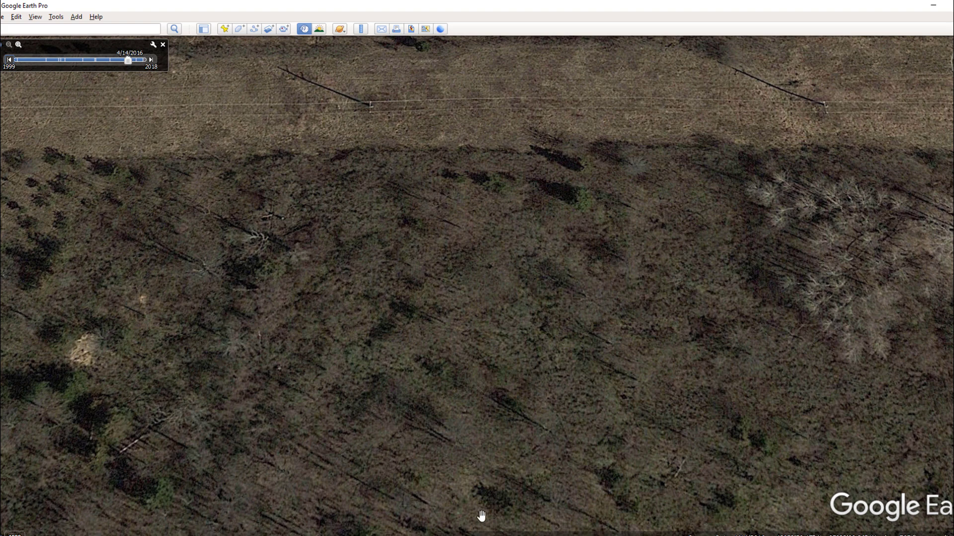
Step: Examine the wider area around the corridor, from the water tower and fields to the woods, creek and ponds south of it
scroll(490, 276, down, 5)
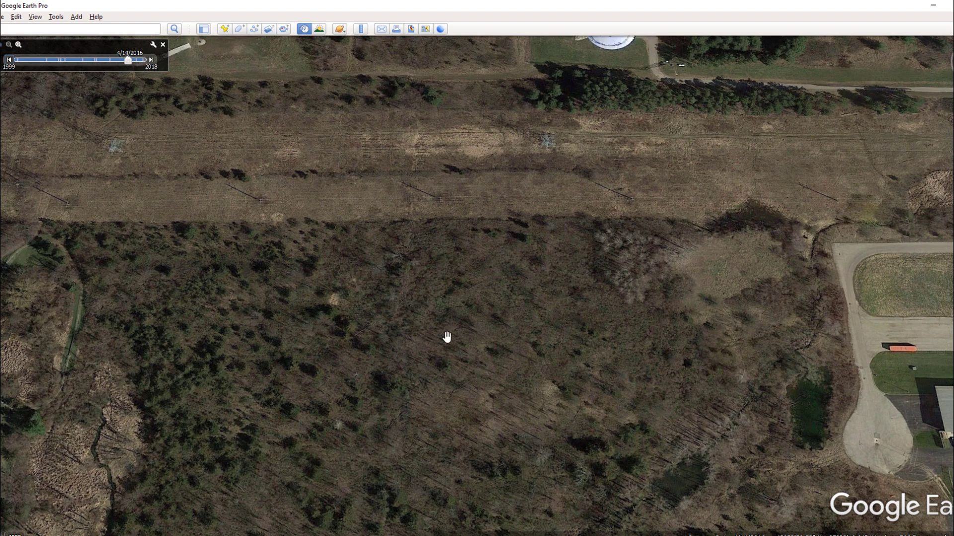
mouse_move(512, 275)
mouse_down()
mouse_move(503, 292)
mouse_move(520, 278)
mouse_move(514, 310)
mouse_move(513, 267)
mouse_up()
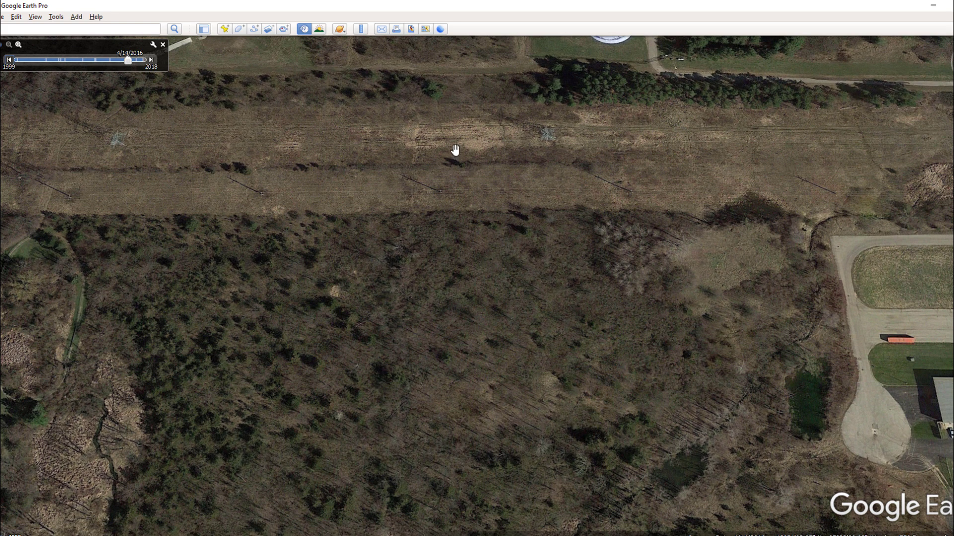
drag(607, 219, 637, 387)
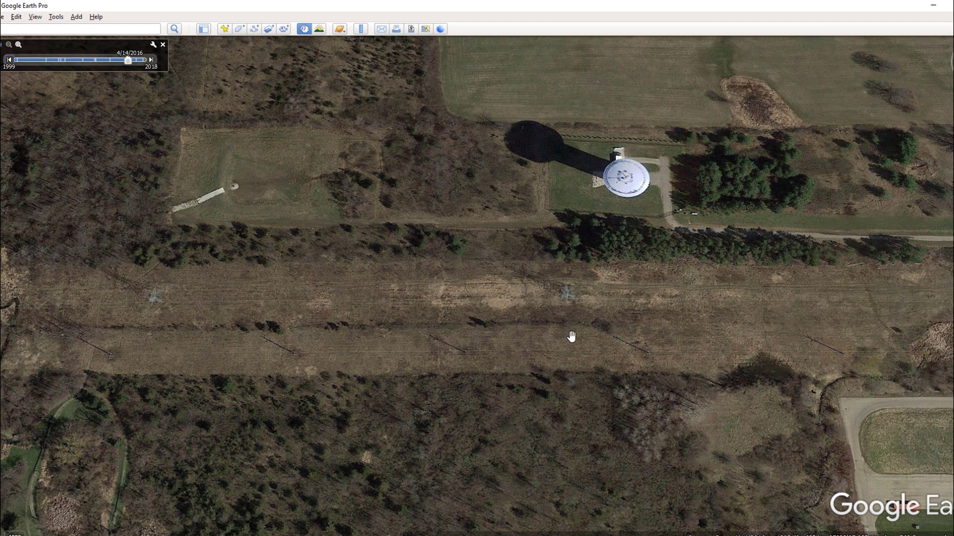
drag(573, 381, 575, 256)
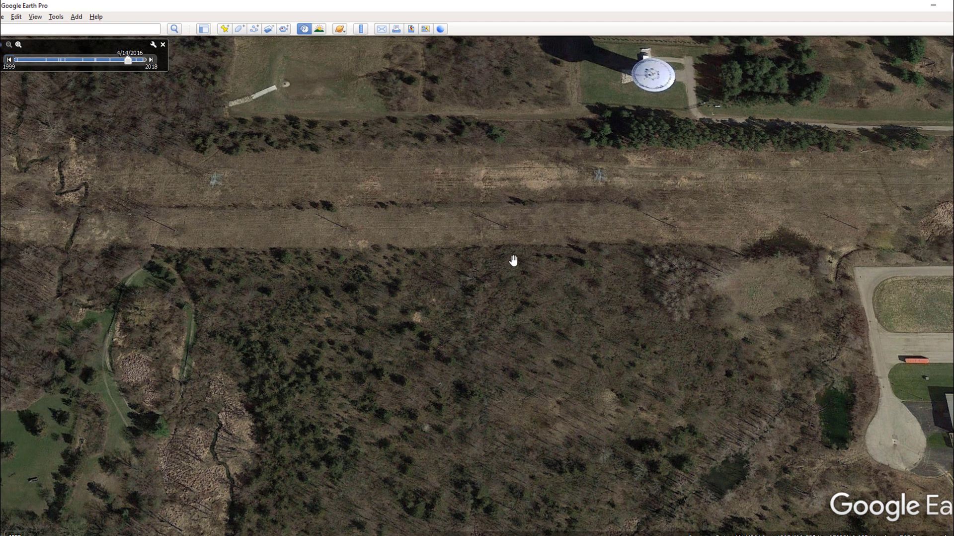
drag(534, 242, 536, 345)
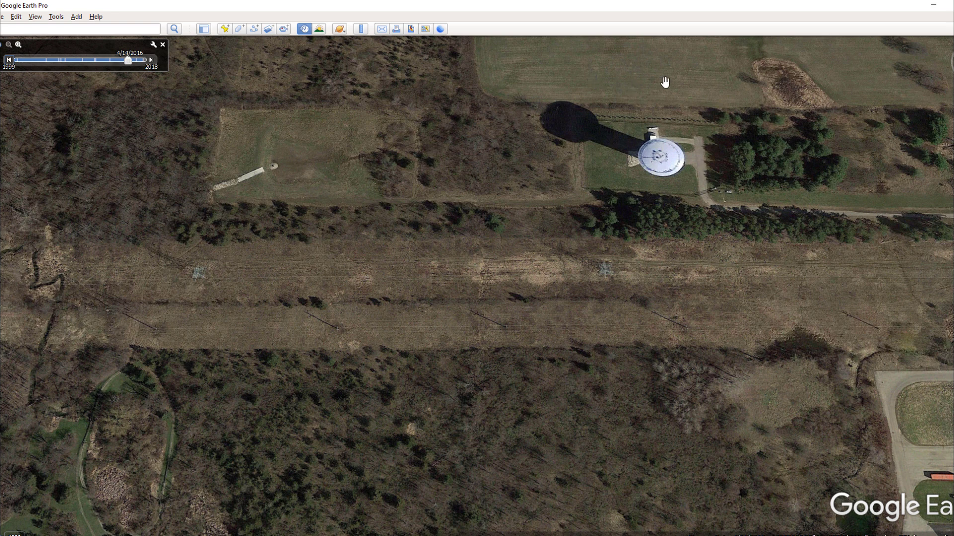
drag(532, 75, 521, 56)
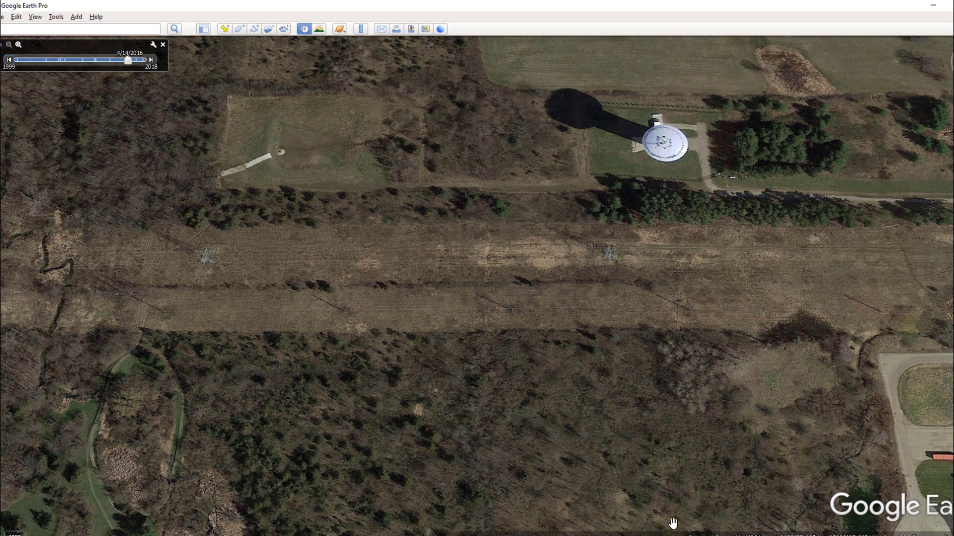
drag(628, 466, 593, 301)
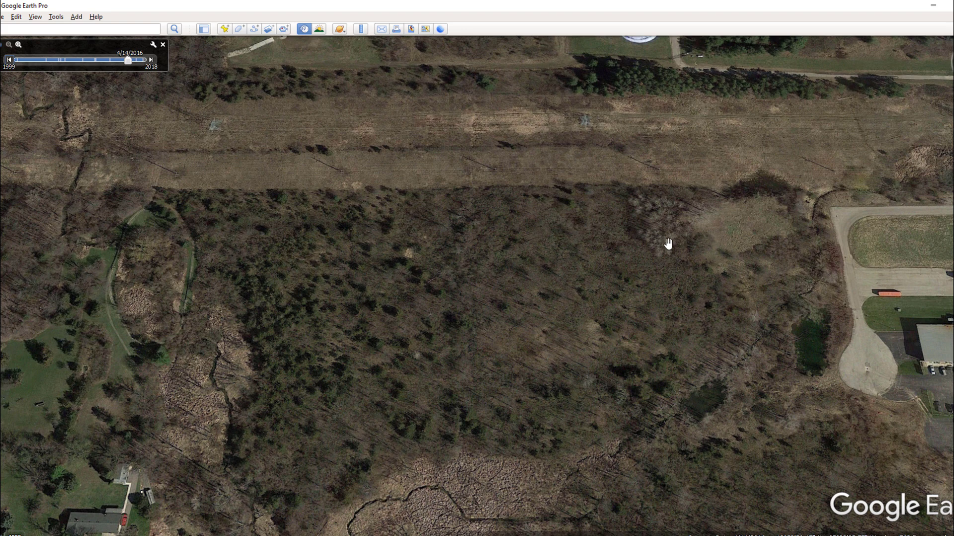
drag(605, 237, 585, 454)
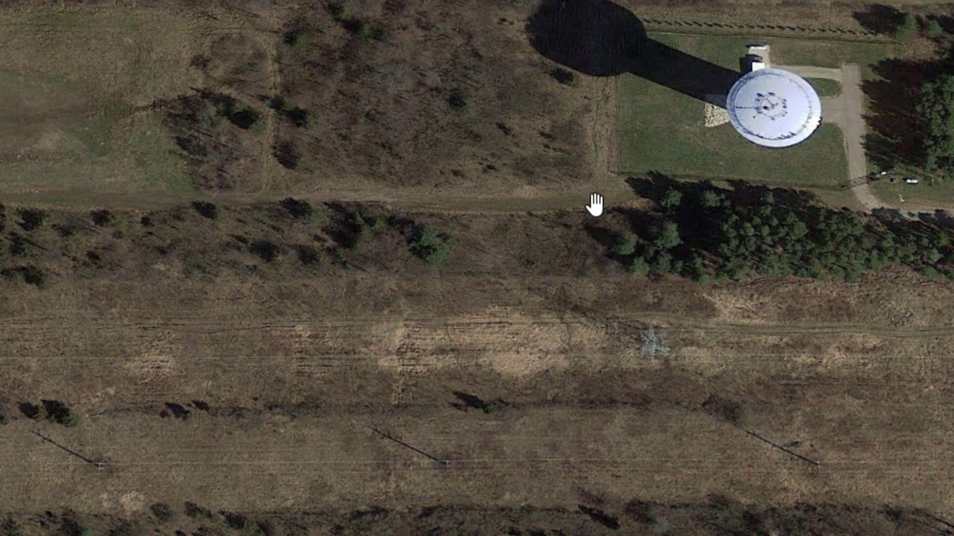
Step: Inspect the ground between the water tower and the southern woods, following the trails across the power line corridor
drag(579, 273, 524, 347)
scroll(670, 372, up, 2)
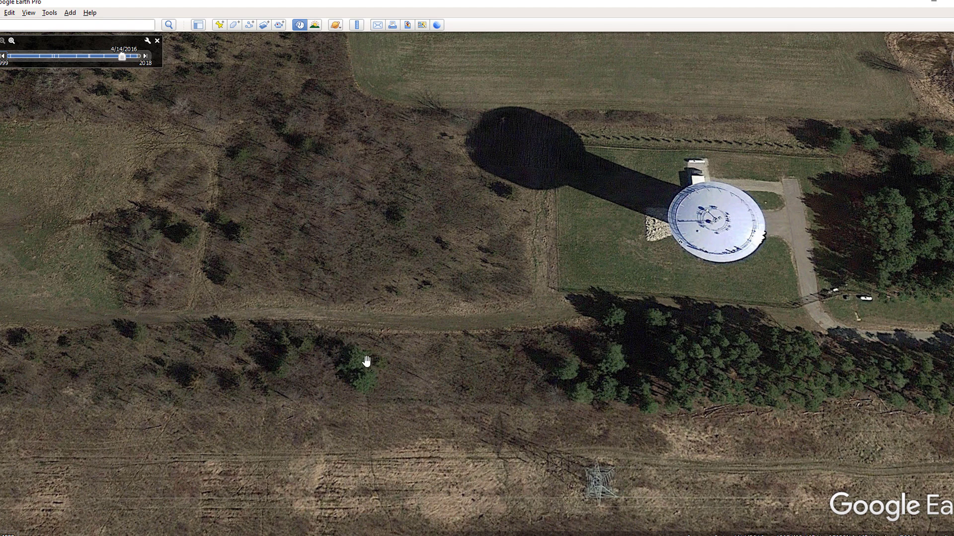
drag(366, 386, 375, 280)
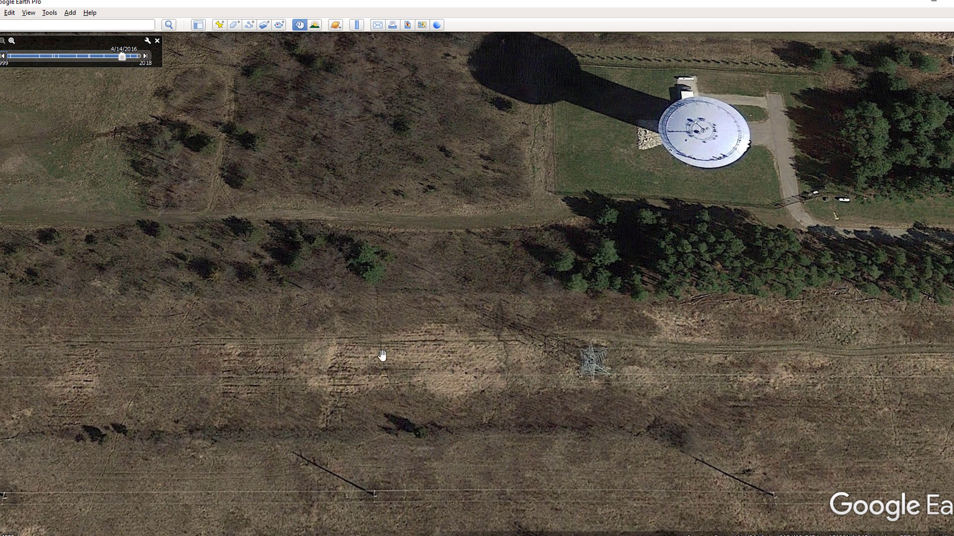
drag(420, 440, 393, 343)
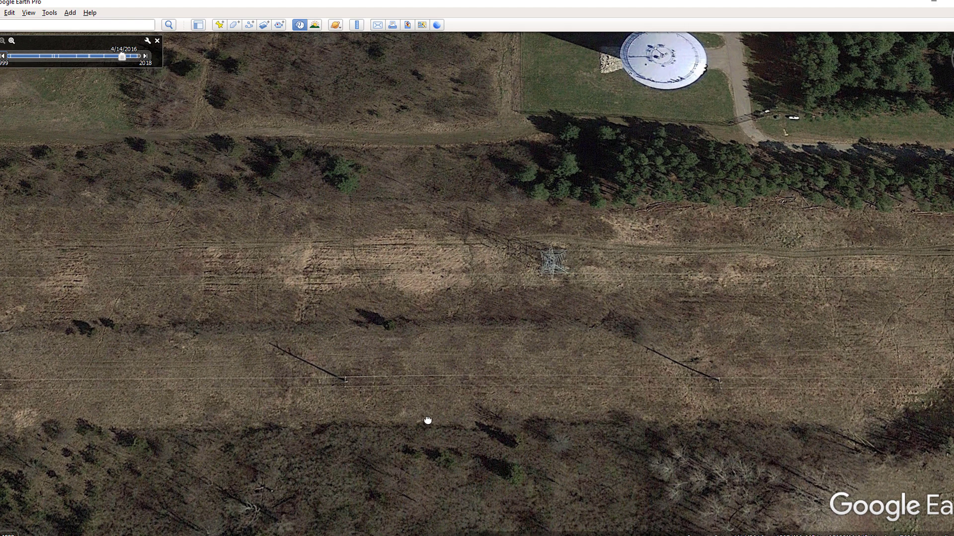
drag(428, 420, 424, 336)
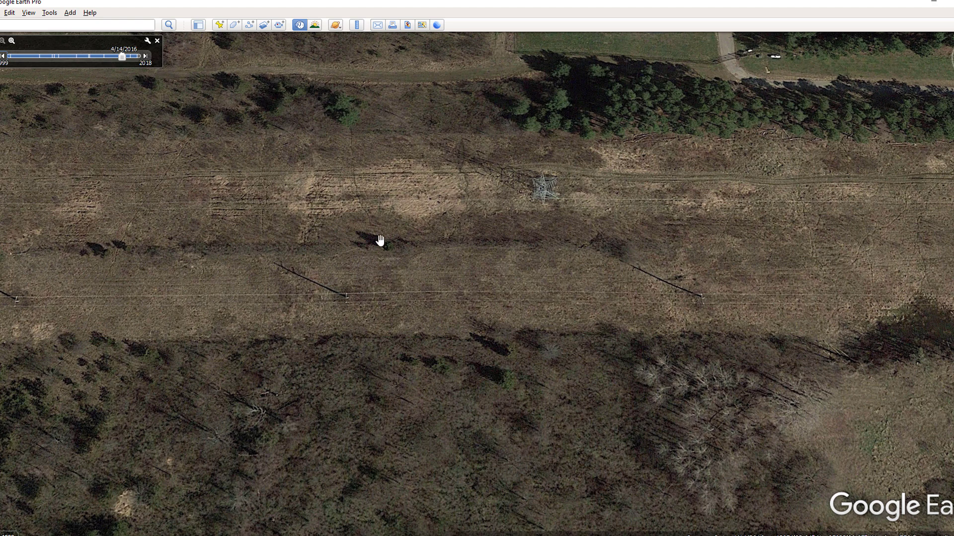
drag(390, 255, 475, 310)
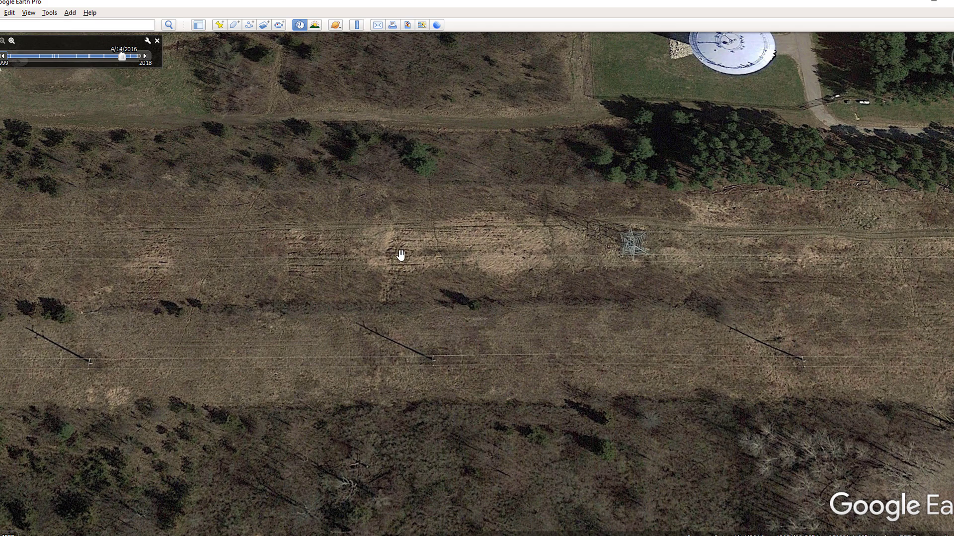
Step: Draw a measuring path in yards, about 30 yards long, from the open brush into the pine stand south of the water tower
drag(397, 263, 363, 271)
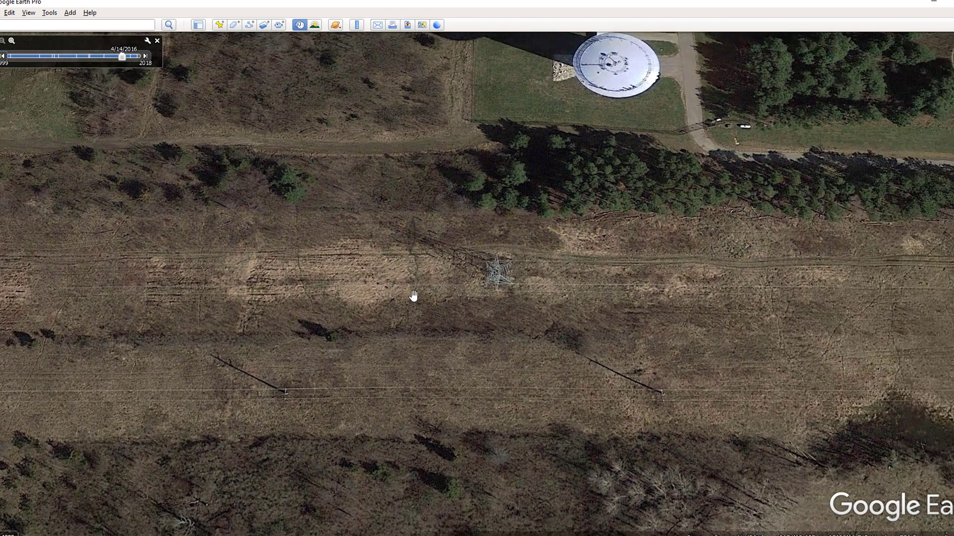
drag(464, 96, 486, 260)
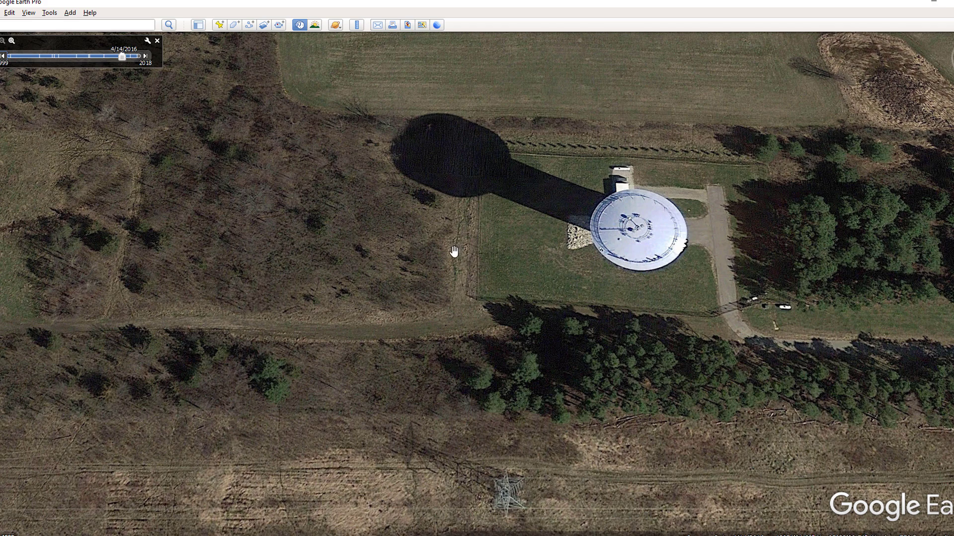
drag(439, 336, 479, 200)
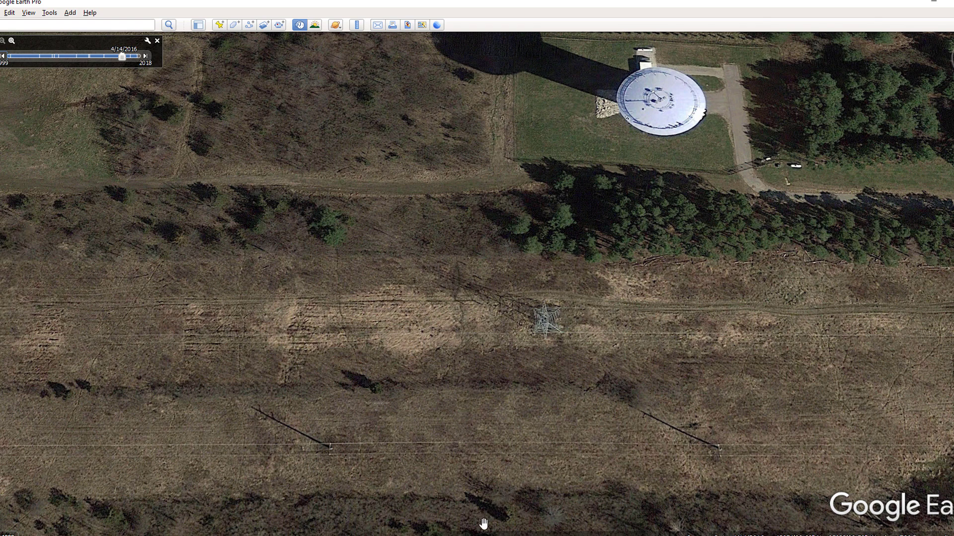
drag(525, 241, 522, 319)
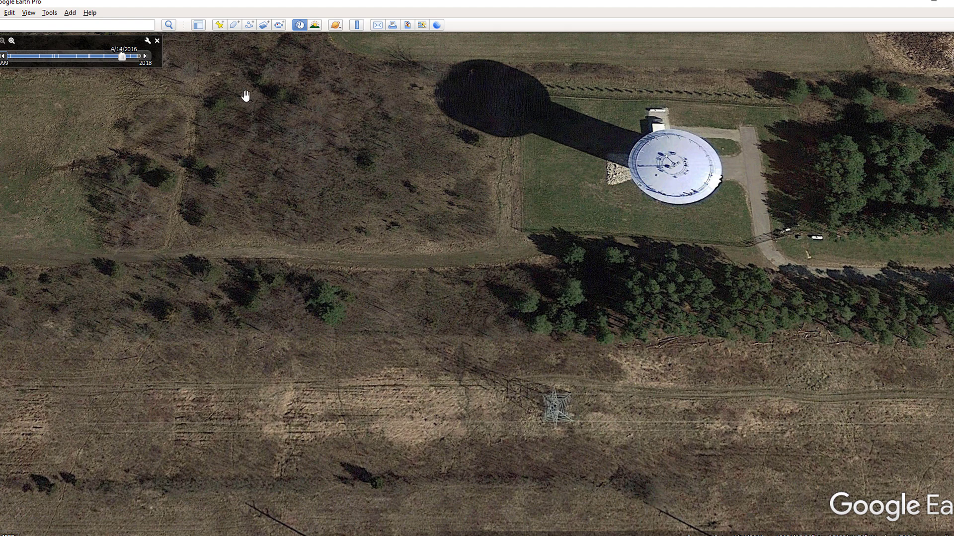
click(250, 26)
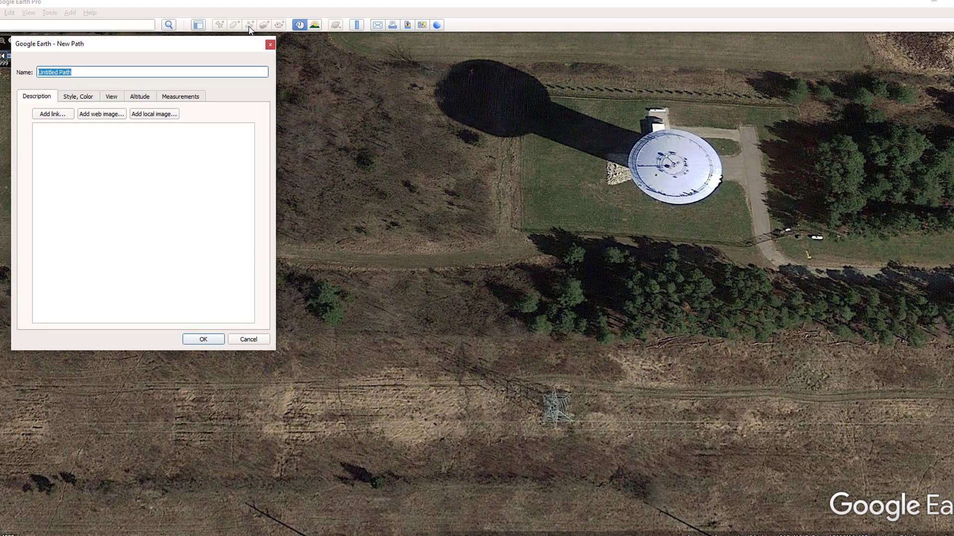
click(188, 99)
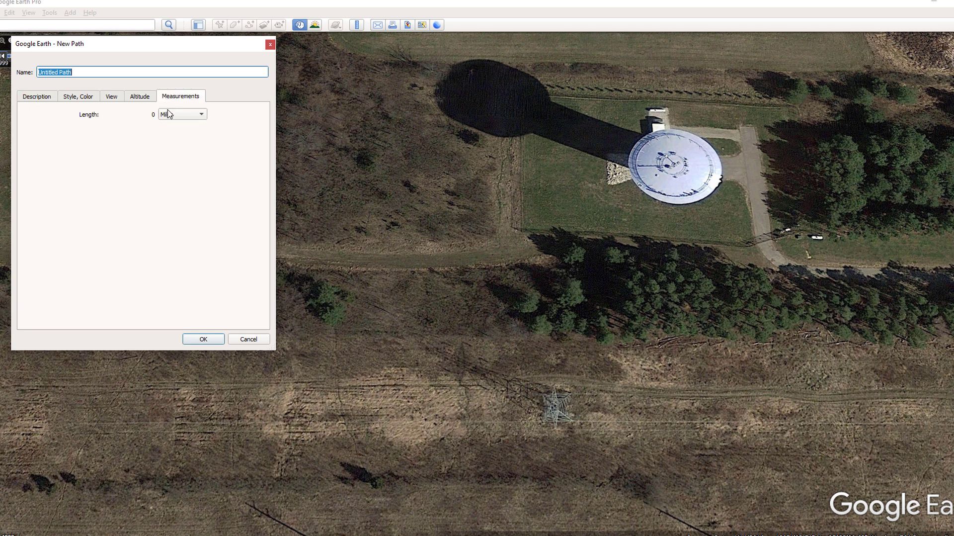
click(202, 115)
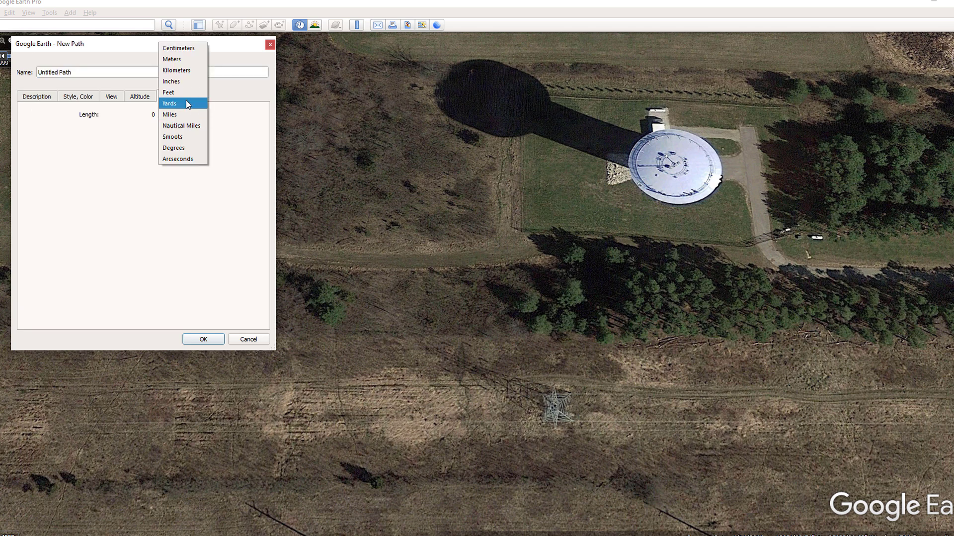
click(182, 105)
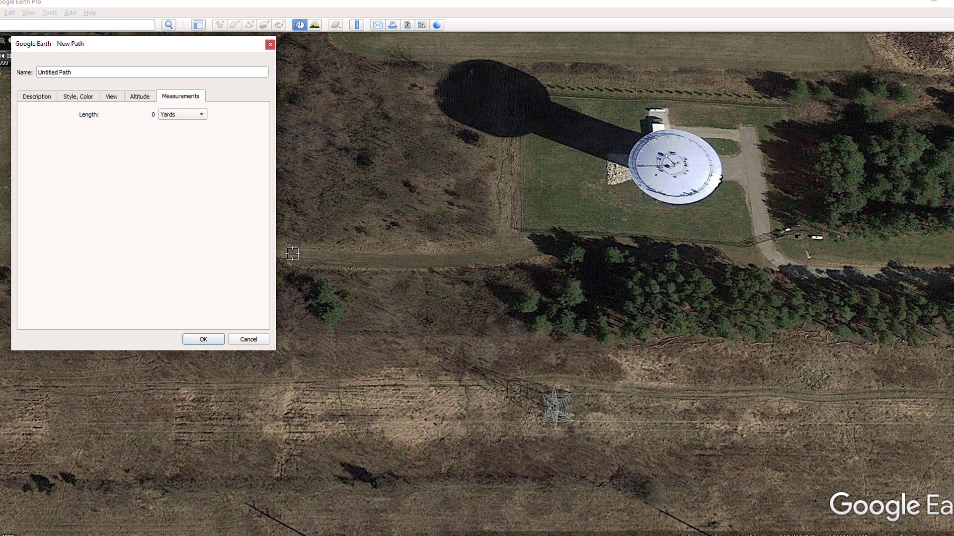
click(529, 302)
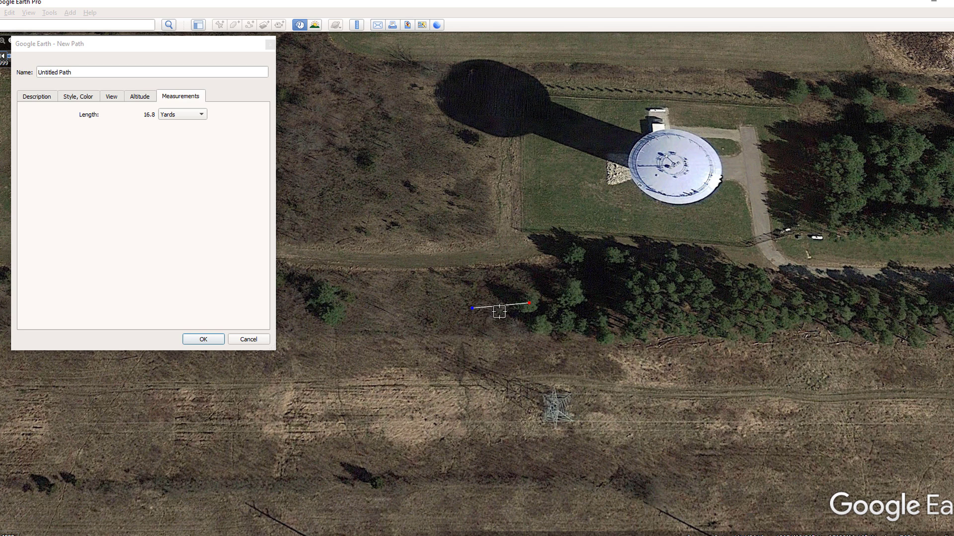
drag(530, 305, 575, 298)
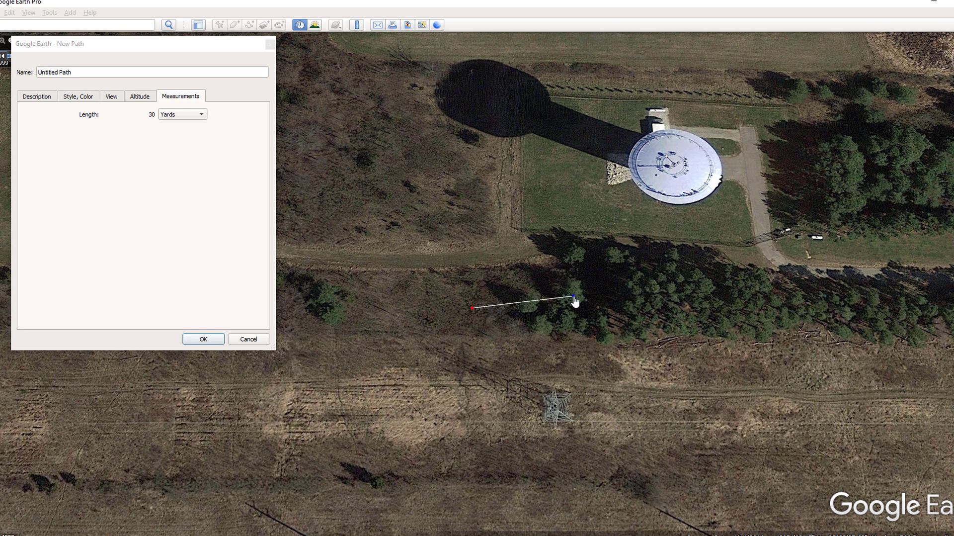
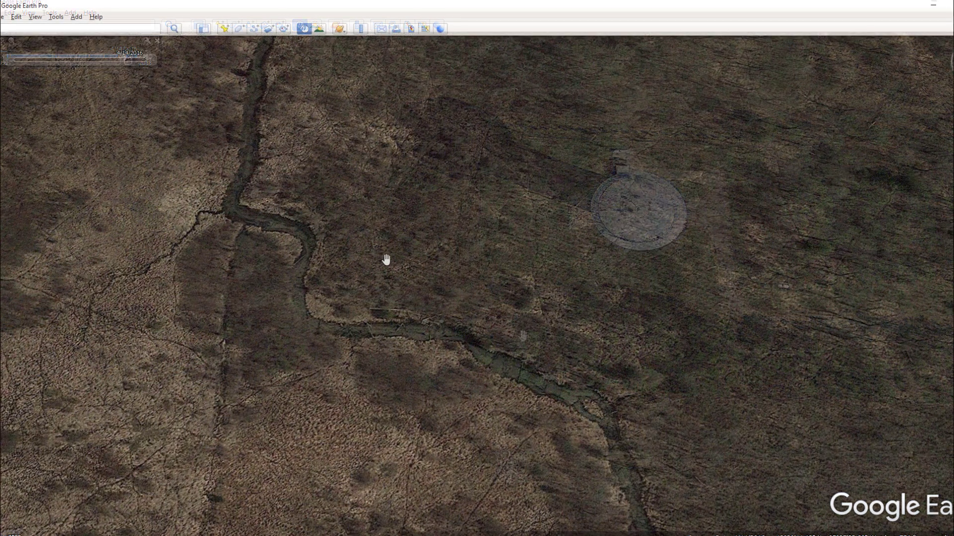
Step: Examine the creek, the round wooded island in the marsh, and the trails leading from it across to the tree line
drag(494, 245, 826, 288)
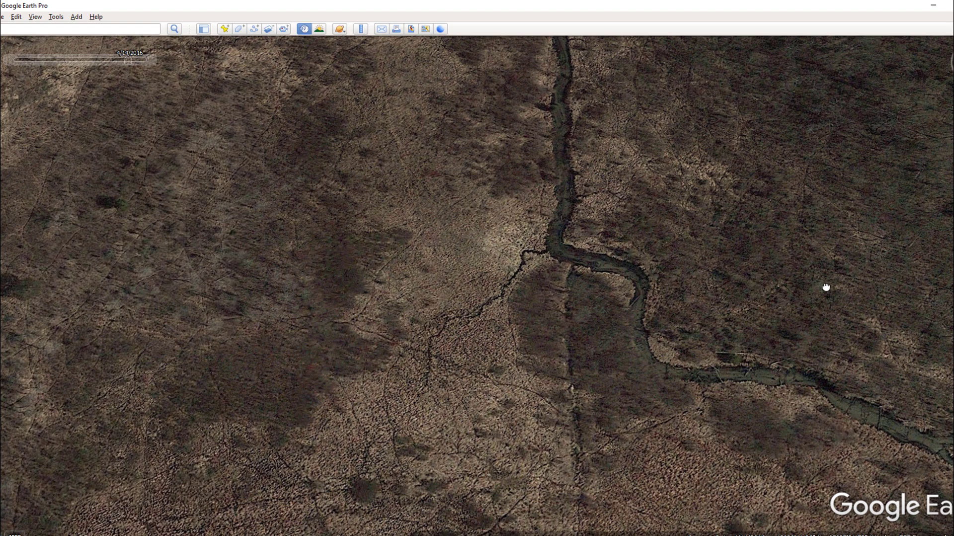
drag(826, 287, 673, 186)
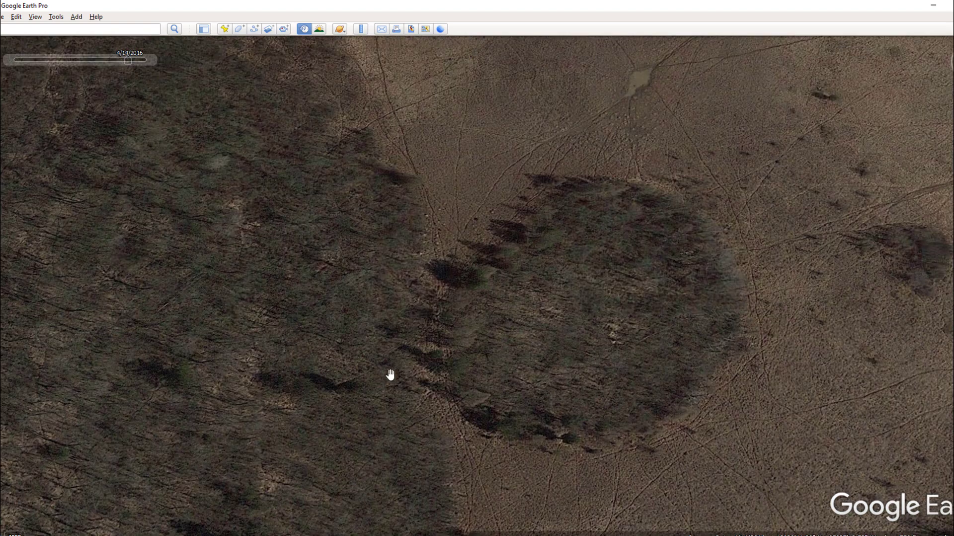
drag(652, 279, 565, 327)
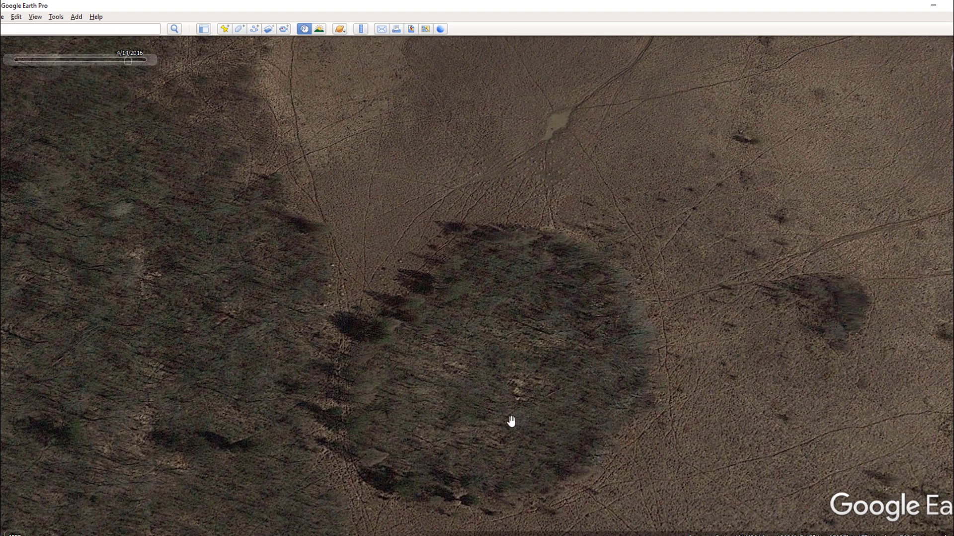
drag(520, 364, 512, 313)
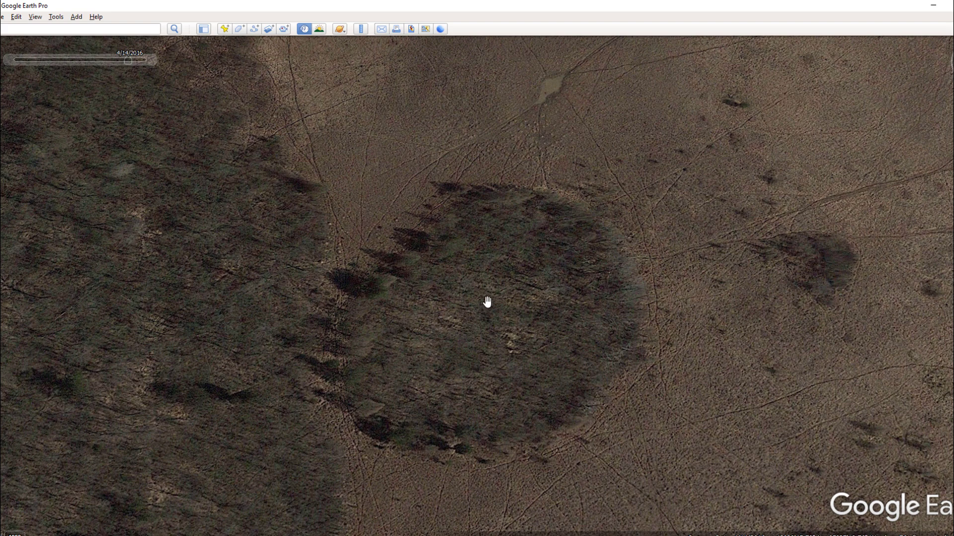
drag(485, 303, 258, 400)
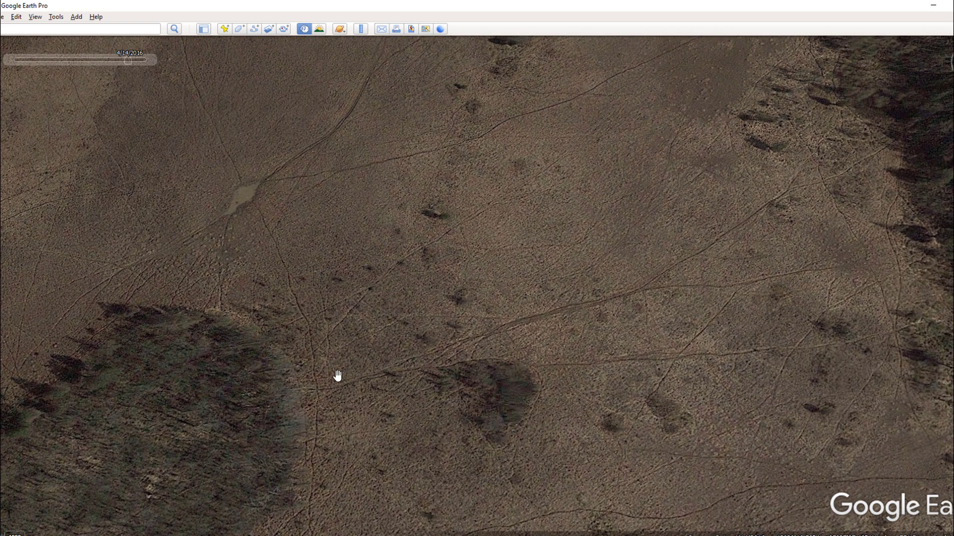
drag(659, 281, 348, 358)
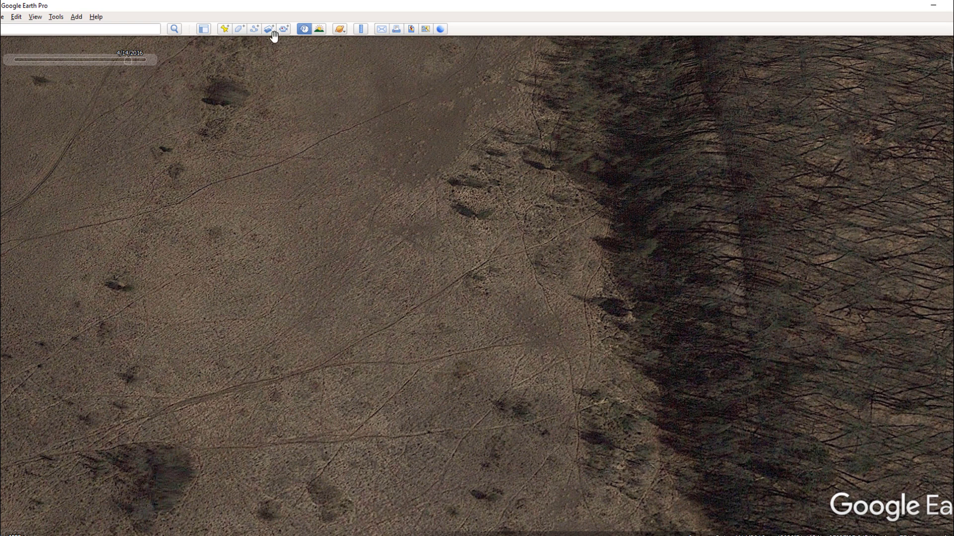
Step: Measure a stretch of the tree line beside the marsh in yards with a temporary path, and discard the path
click(255, 29)
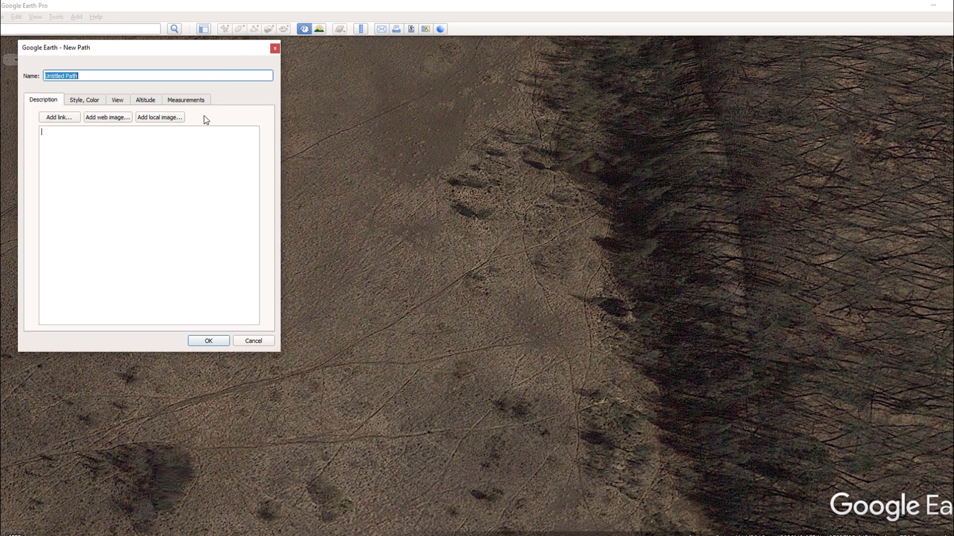
click(188, 101)
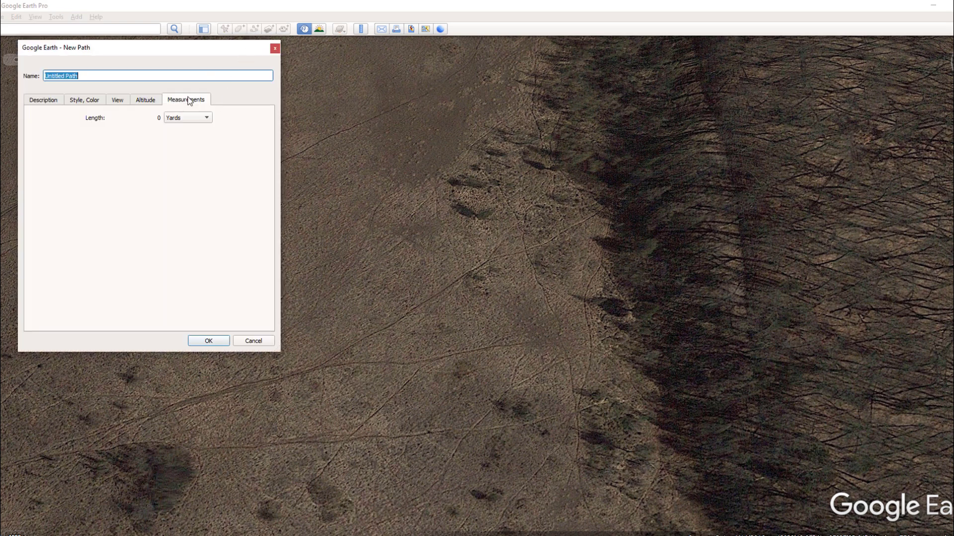
click(614, 205)
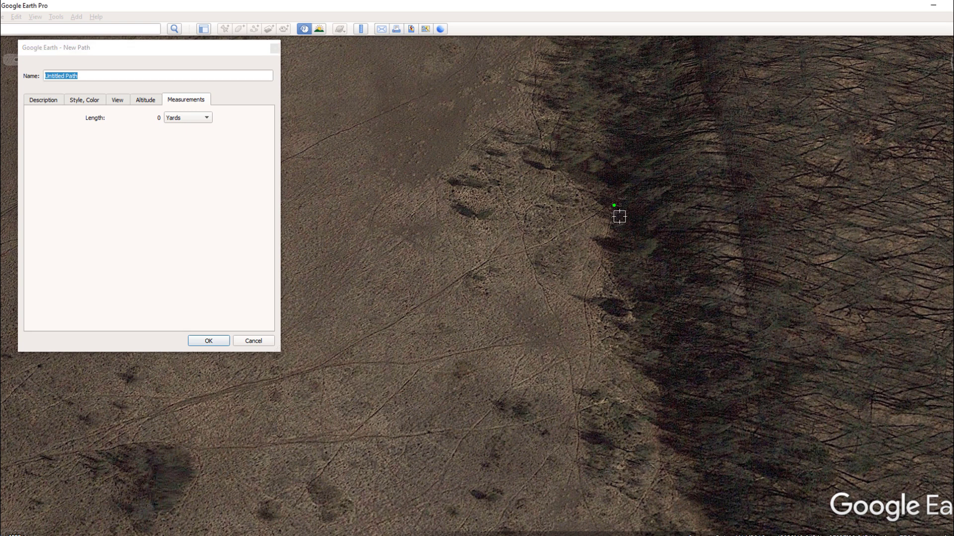
click(663, 387)
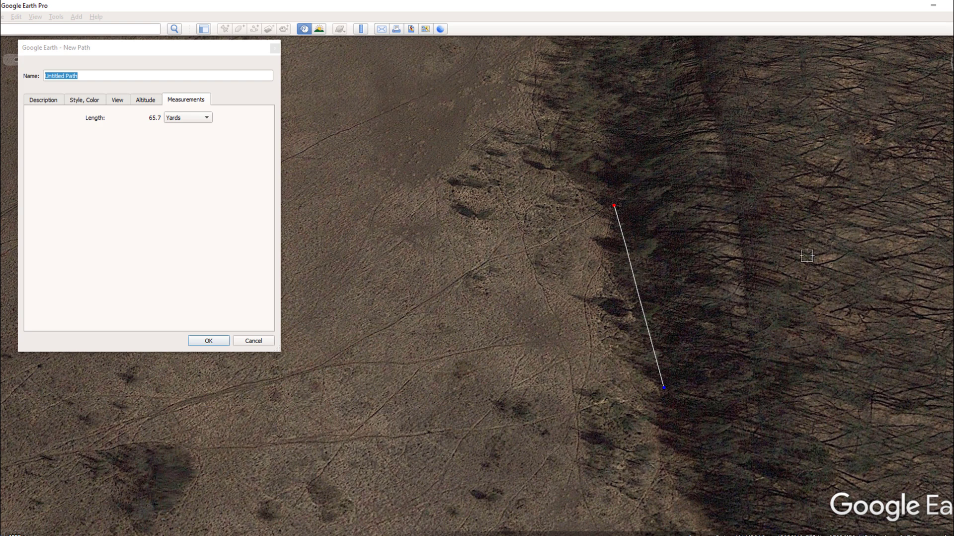
key(Escape)
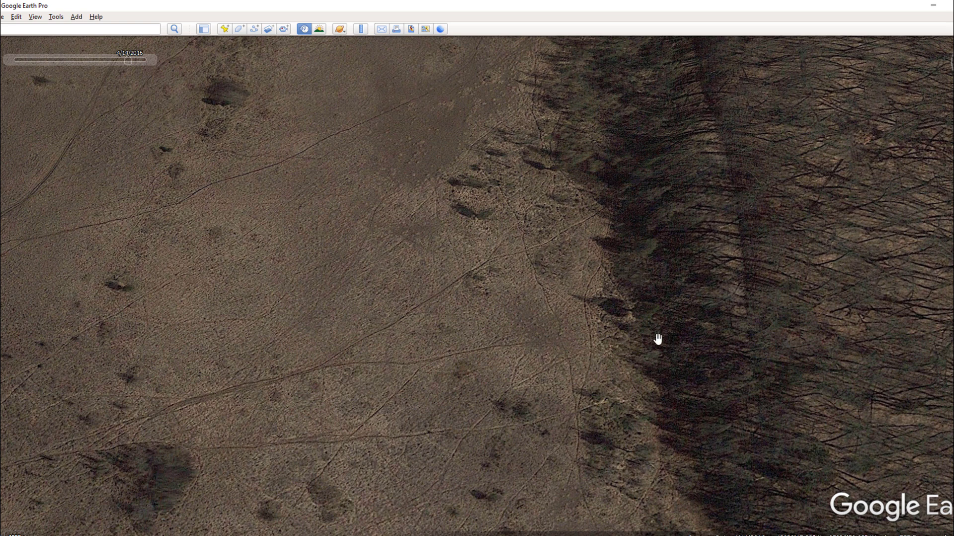
Step: Examine the woods beyond the marsh's tree line from a slightly wider view
drag(653, 312, 565, 298)
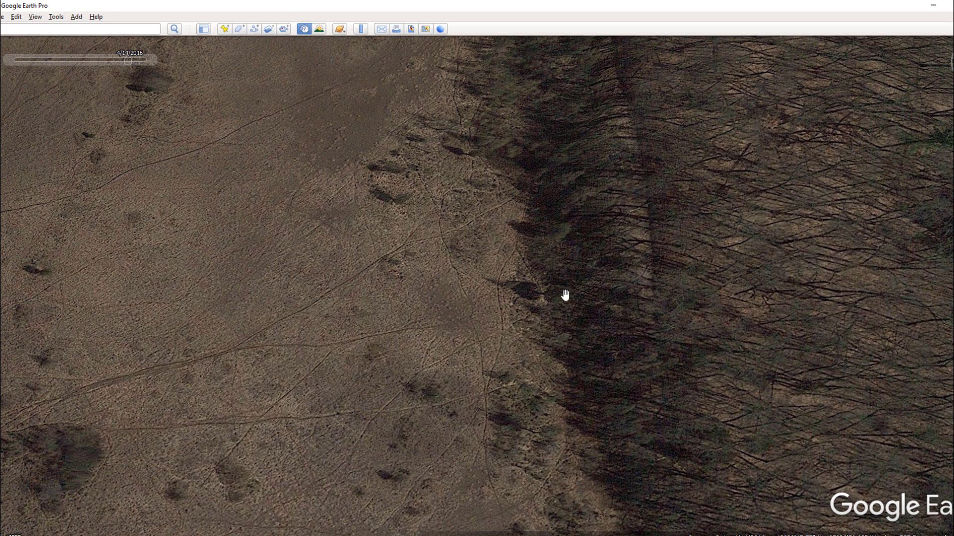
click(947, 165)
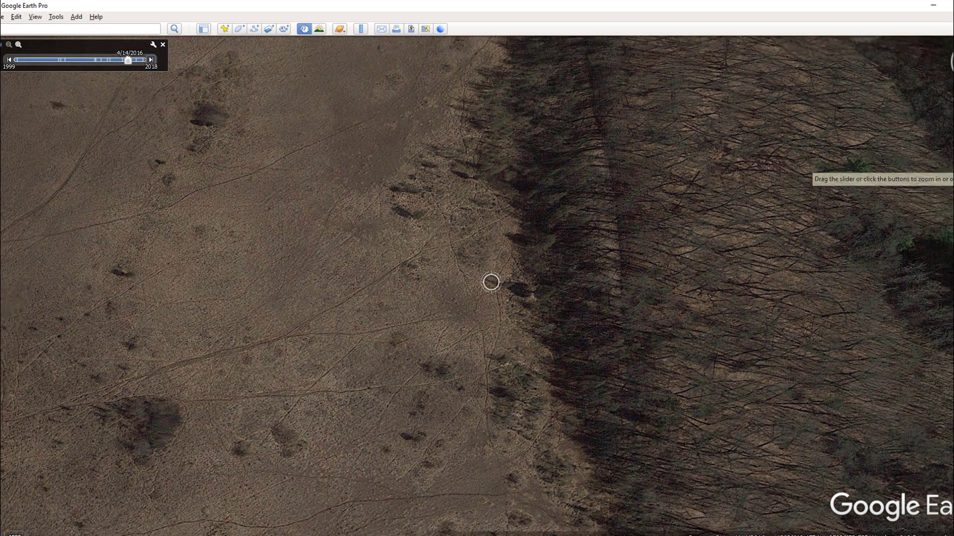